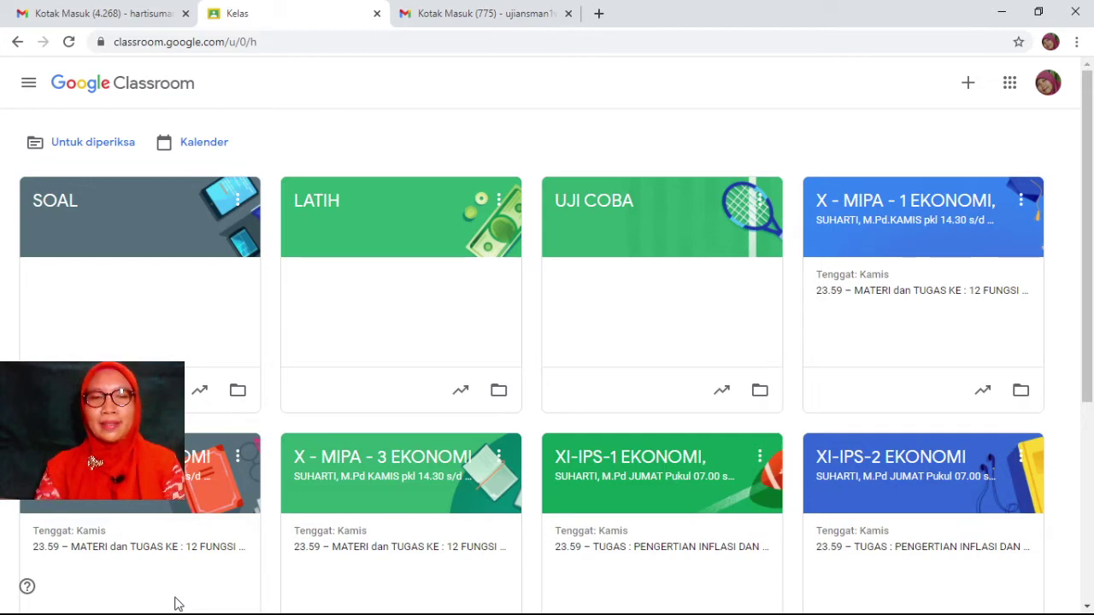
- Open the PENILAIAN KONSEP DASAR EKONOMI form attached to the SOAL class's classwork in editing mode
click(68, 218)
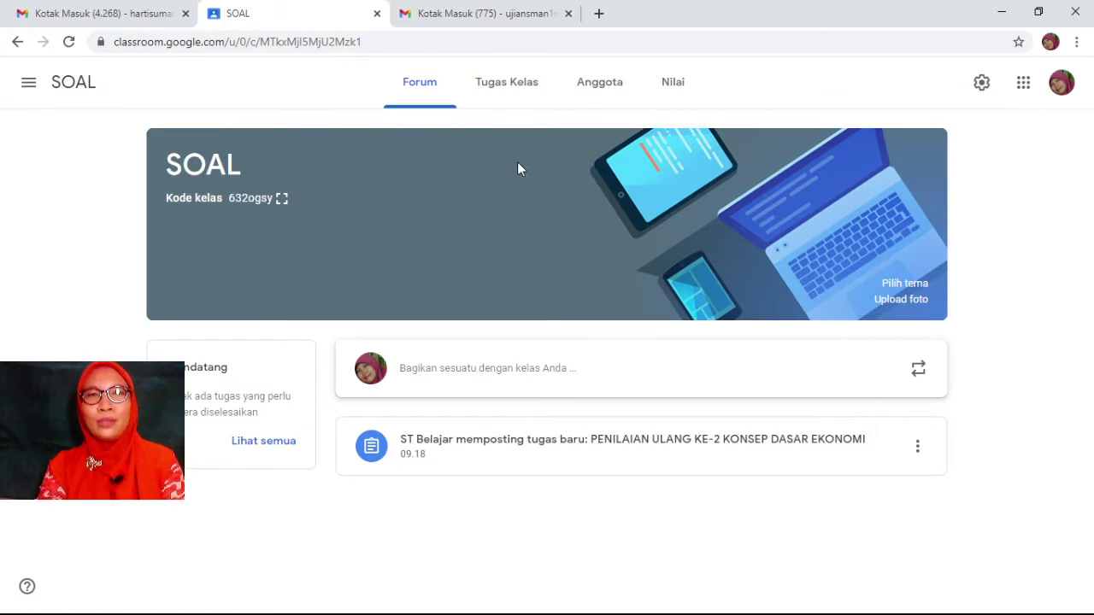
click(508, 93)
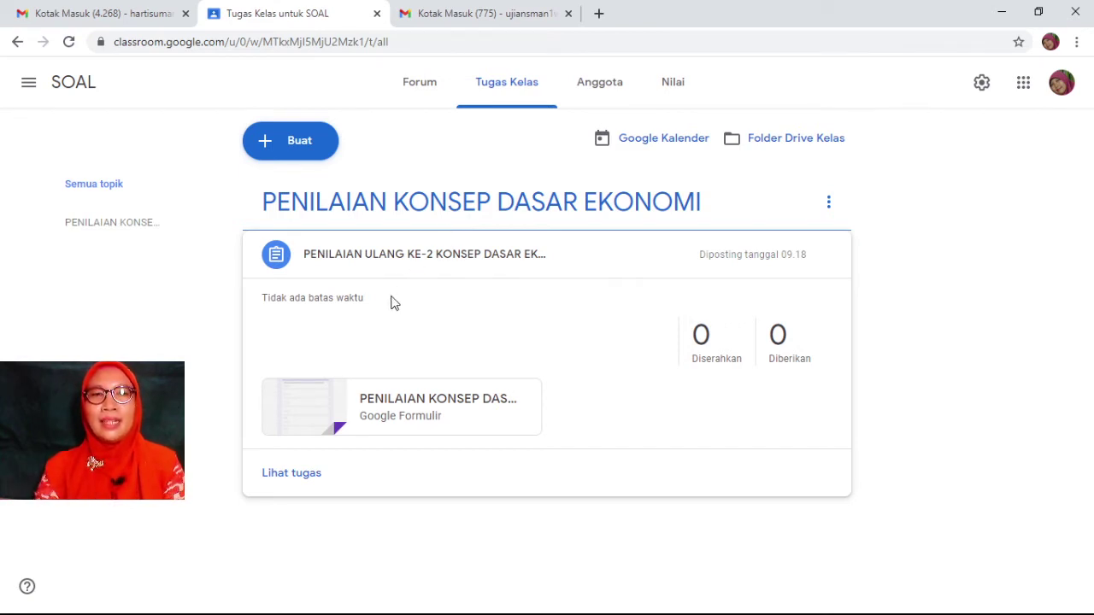
click(320, 401)
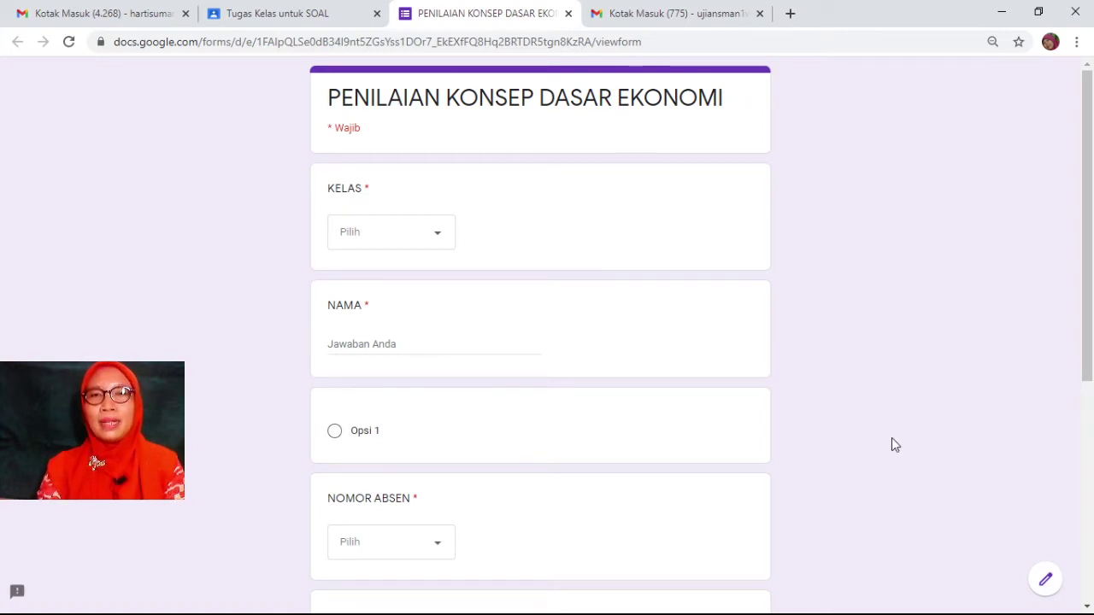
click(1046, 583)
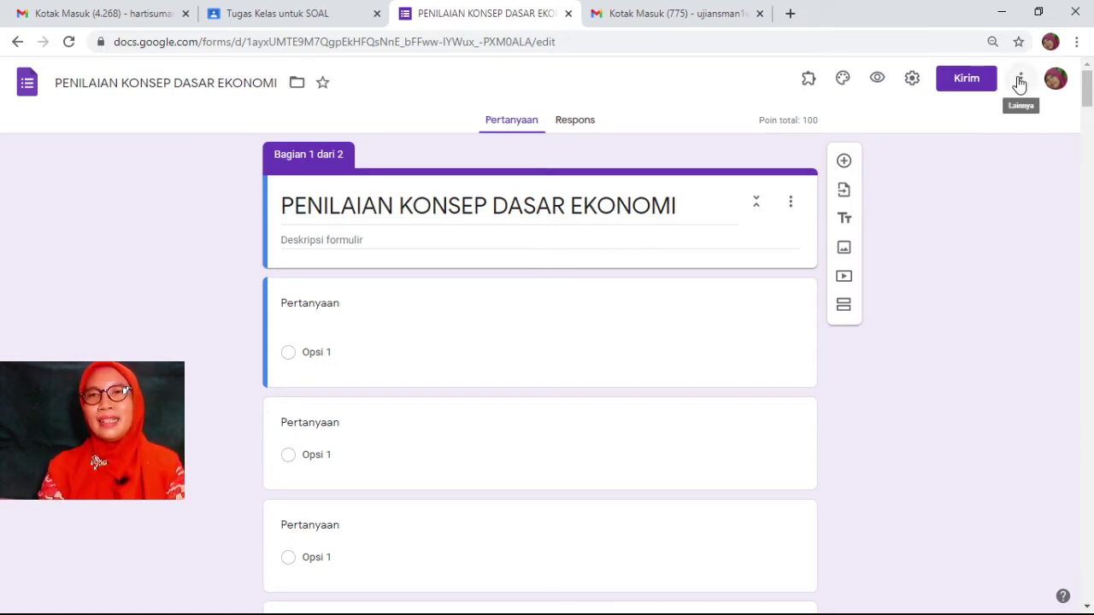
- Add the school exam account from the suggested contacts as an editor of the form and send the invitation with notification on
click(1020, 81)
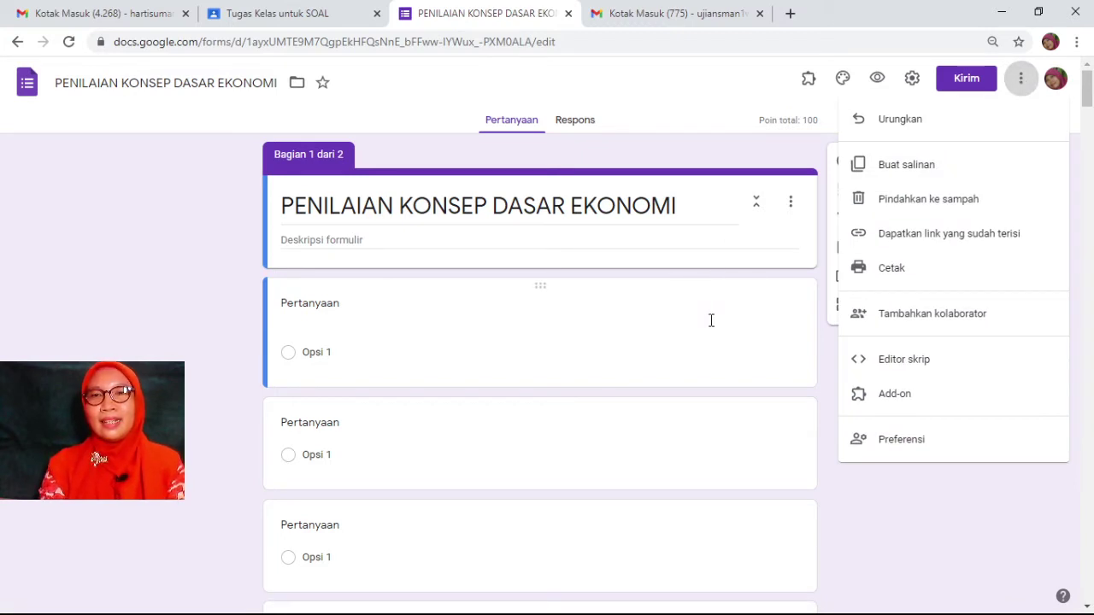
click(931, 318)
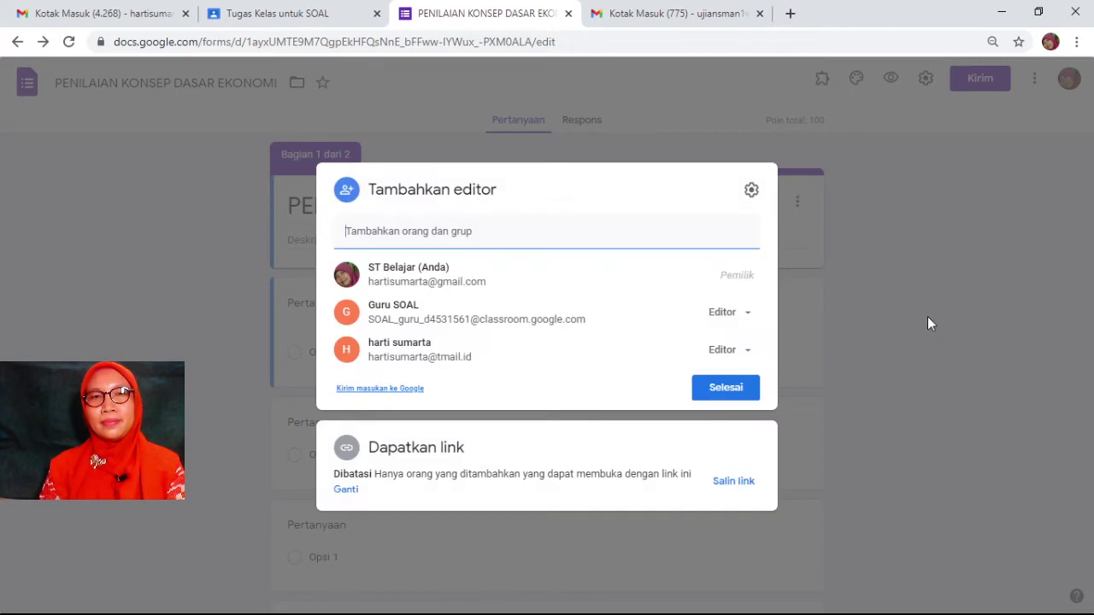
click(552, 231)
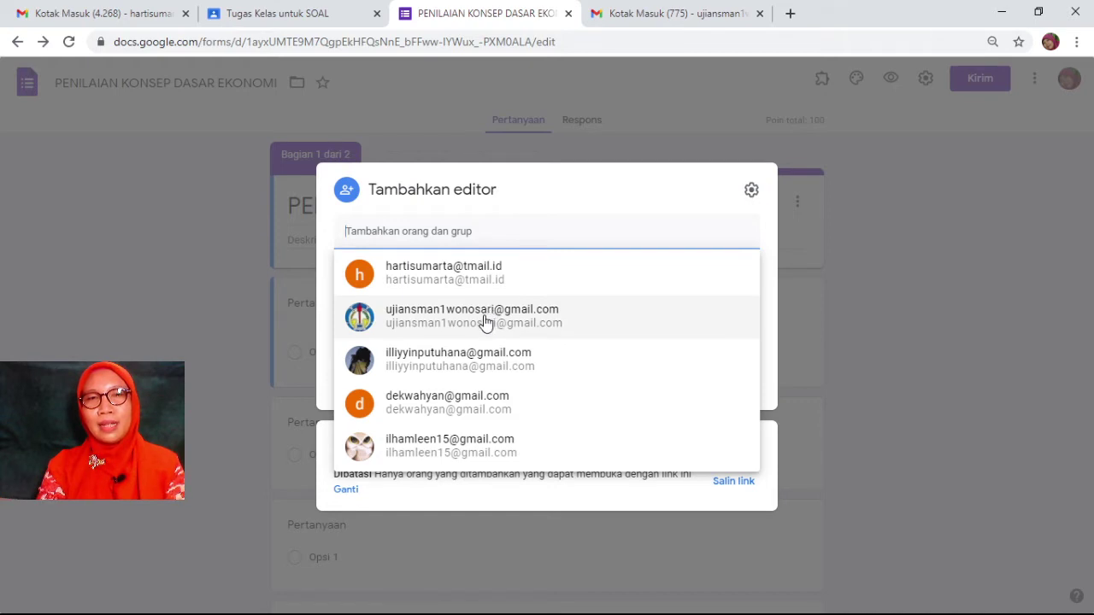
mouse_move(485, 321)
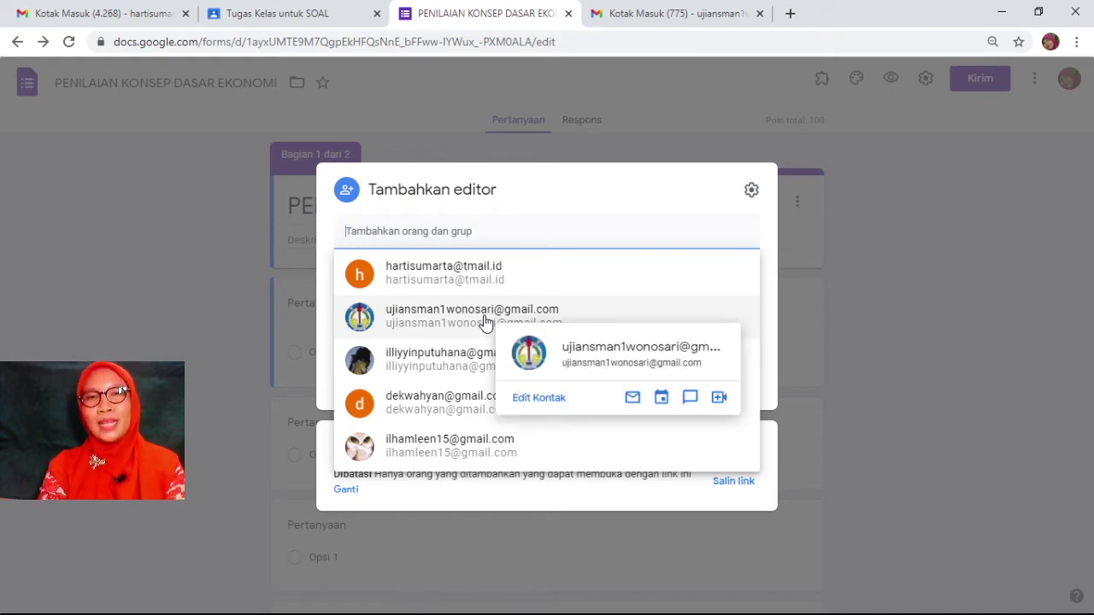
click(485, 321)
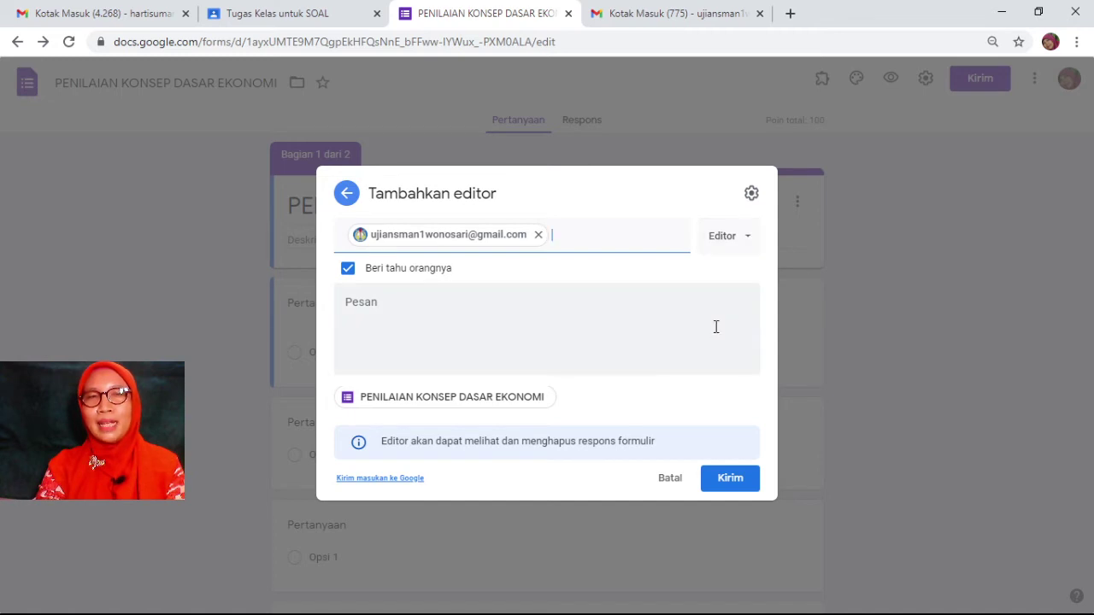
click(733, 485)
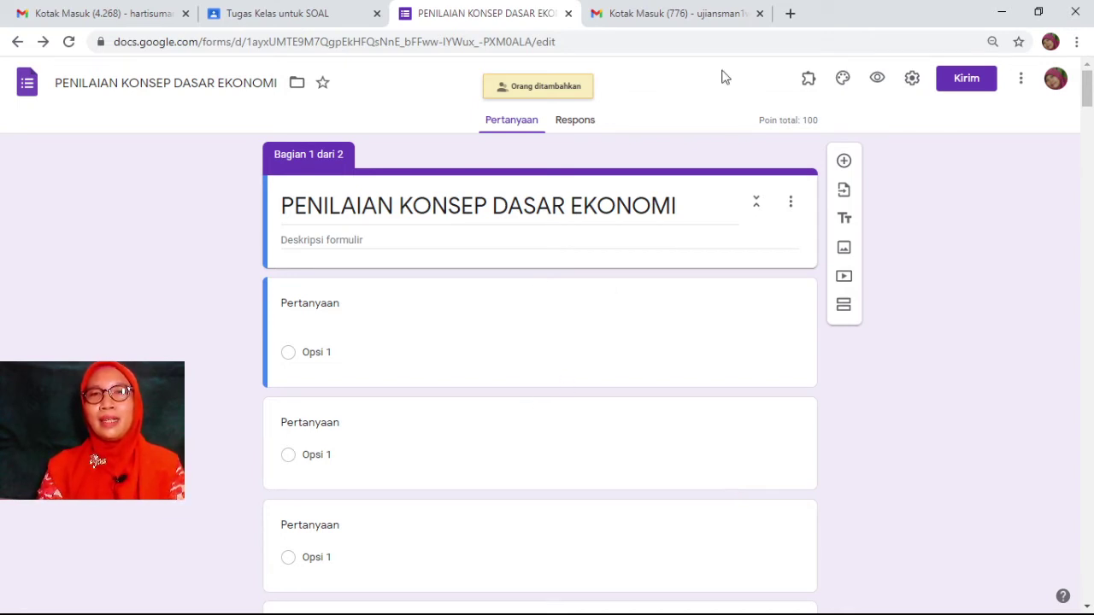
- Switch to the exam account's Gmail inbox and open the form from the "Undangan untuk mengedit" invitation email
click(697, 14)
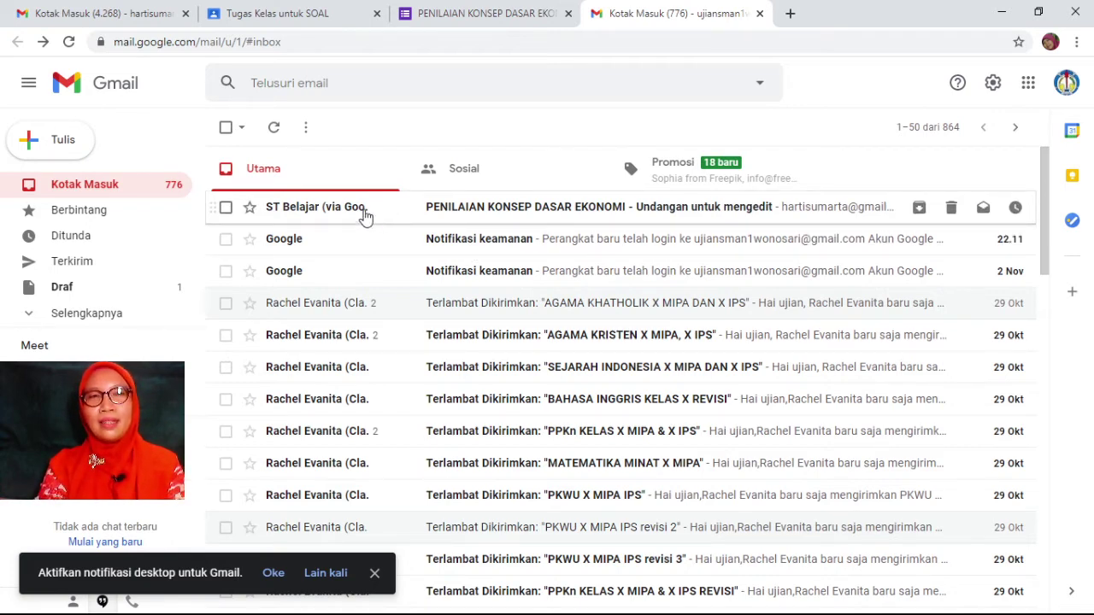
mouse_move(362, 214)
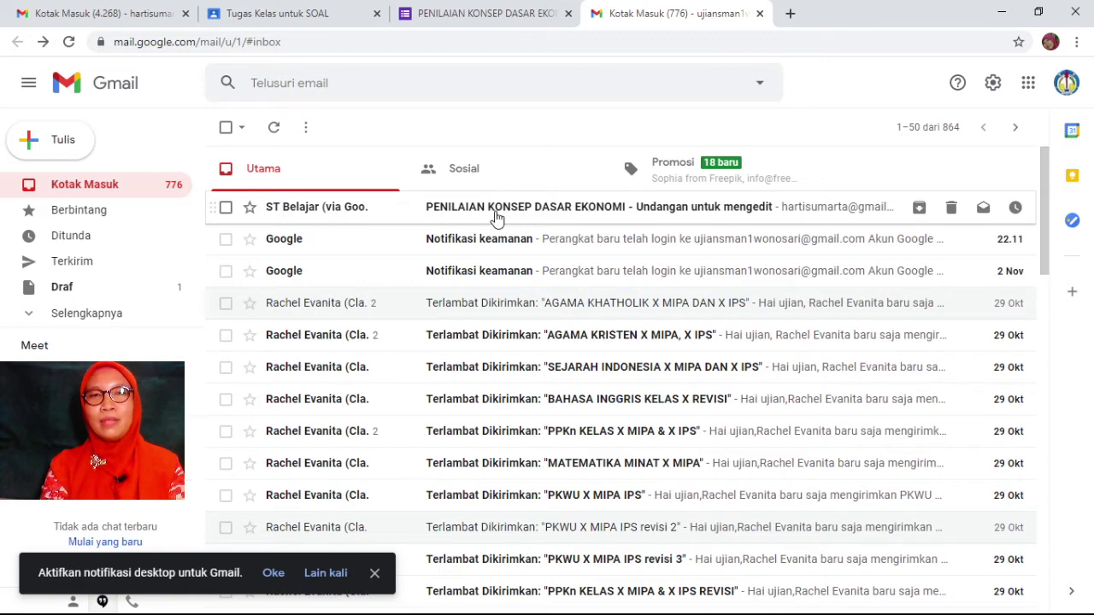
click(496, 218)
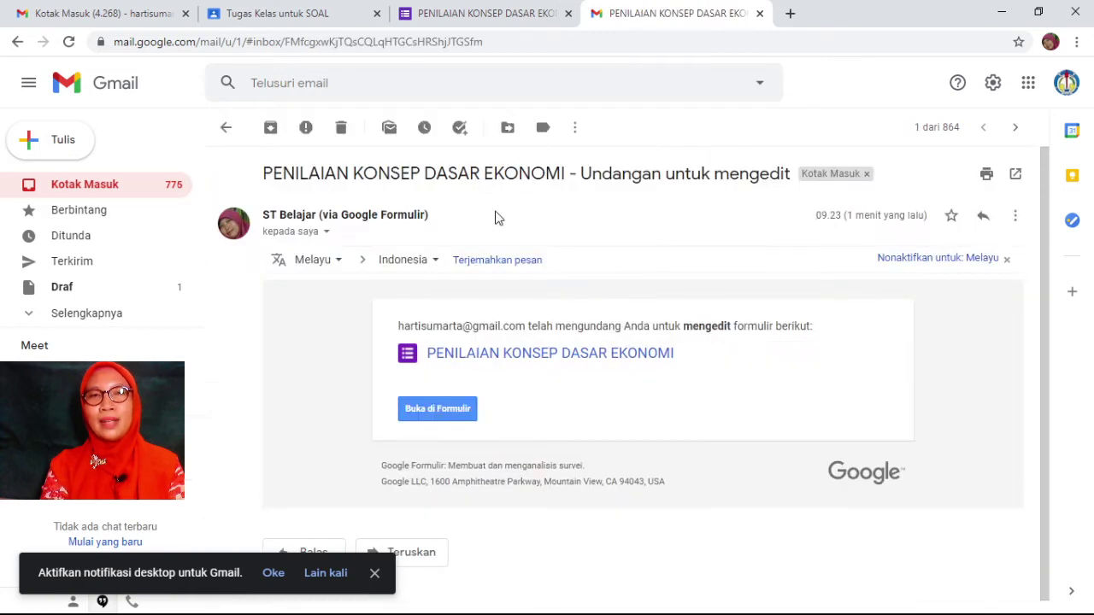
click(429, 414)
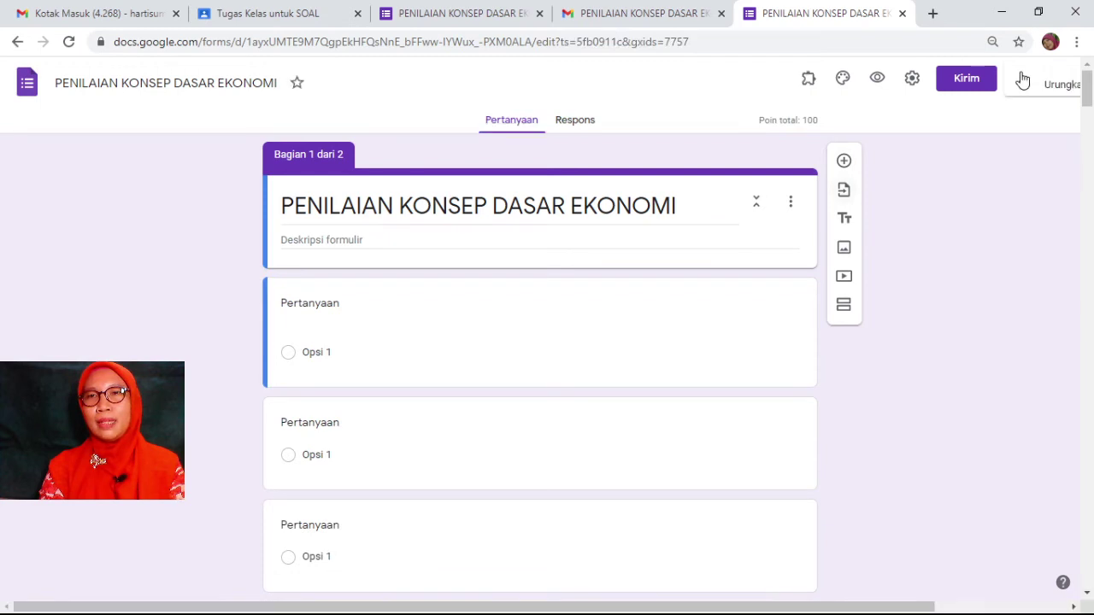
- Open the form's collaborator list and examine which accounts are owner and editor
click(1022, 81)
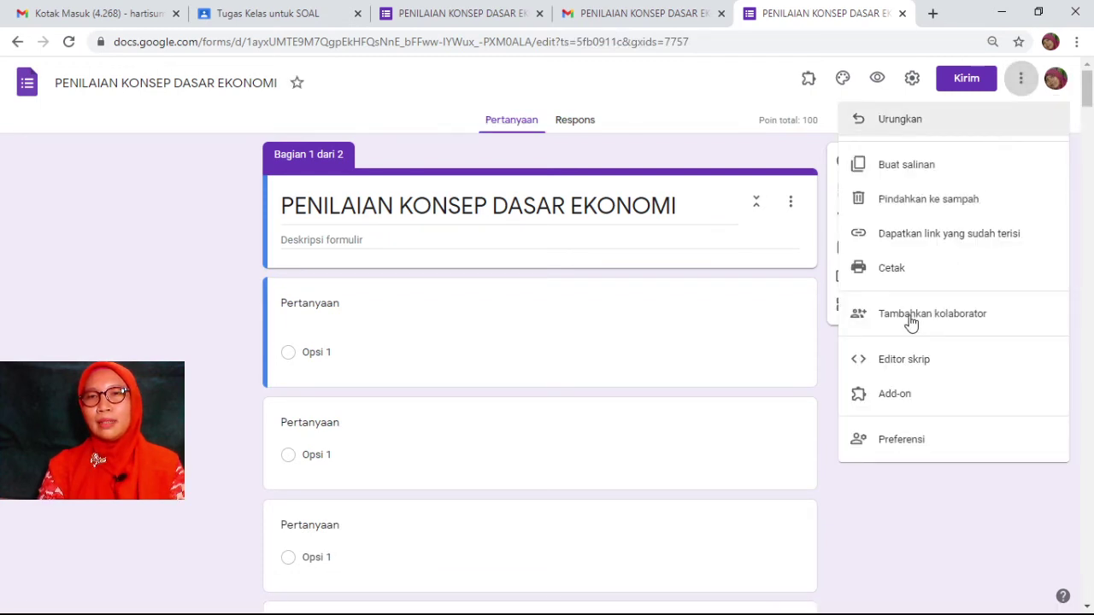
click(911, 320)
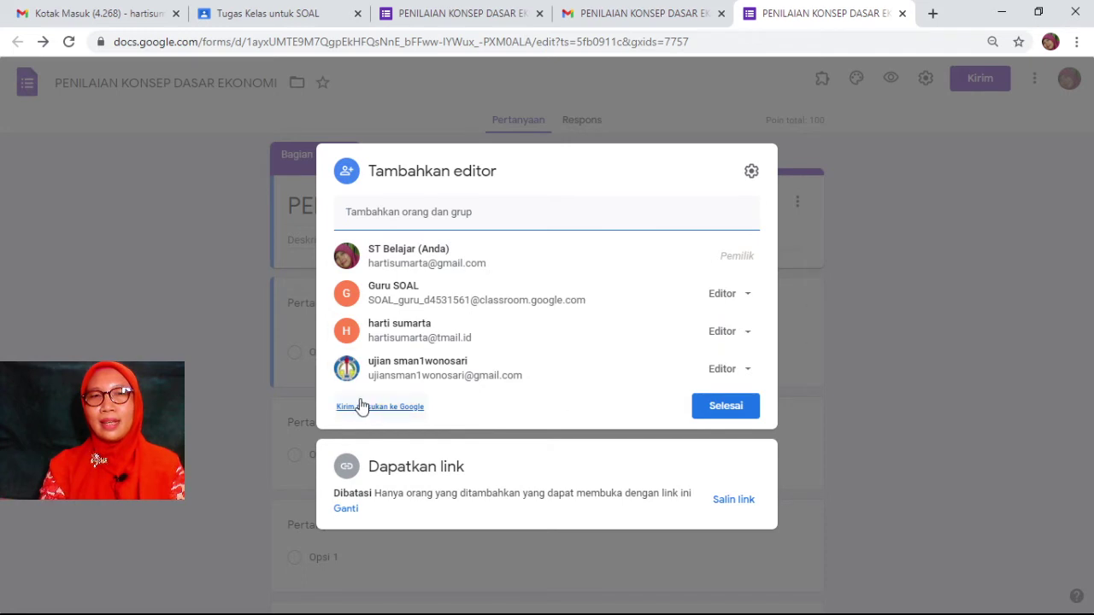
mouse_move(397, 375)
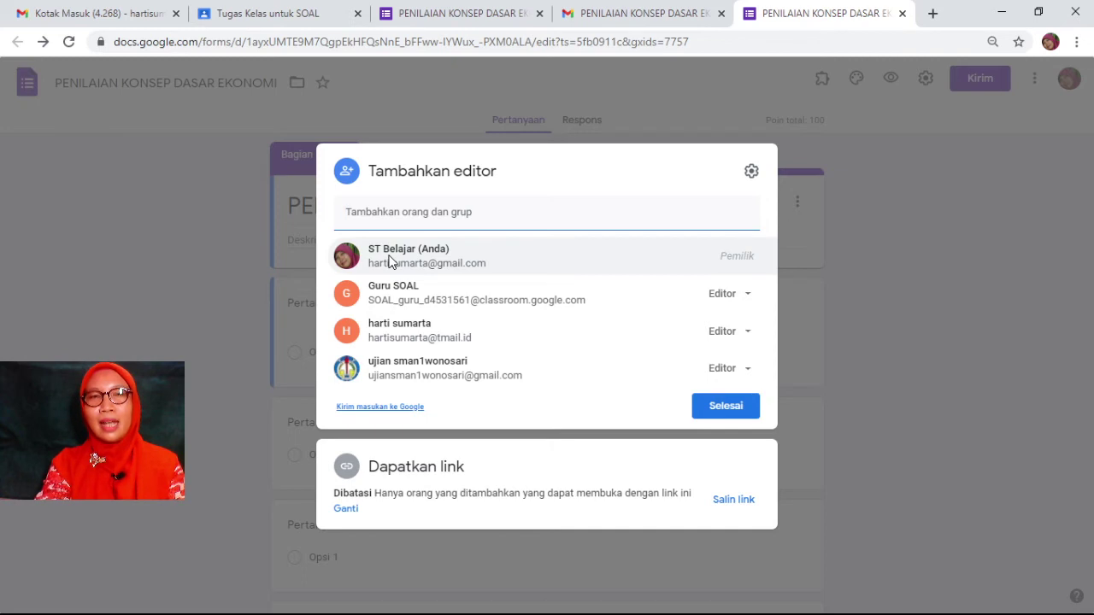
mouse_move(387, 257)
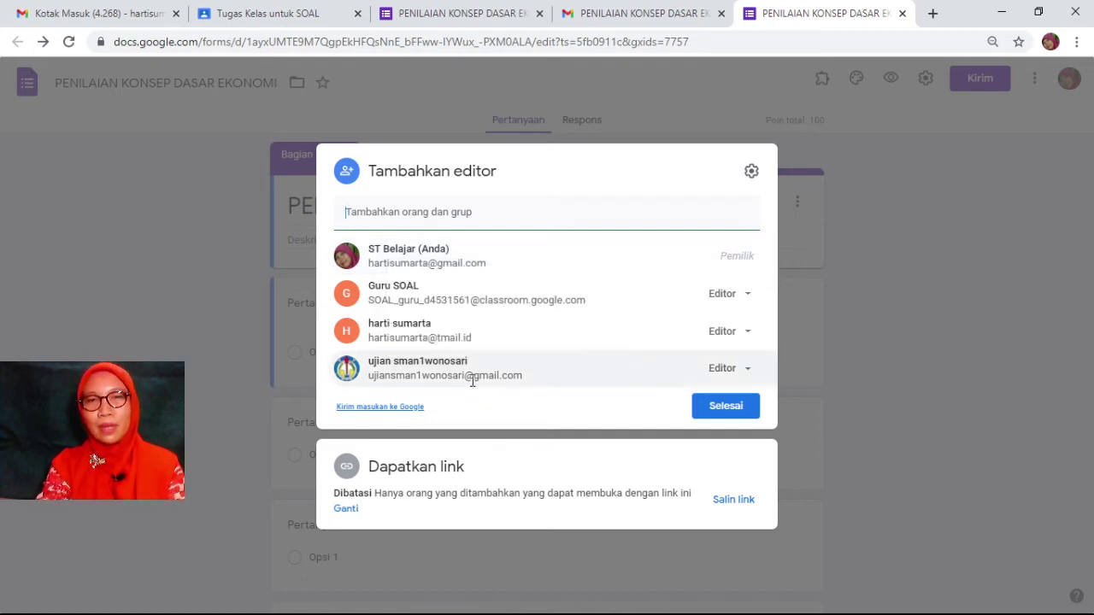
mouse_move(472, 382)
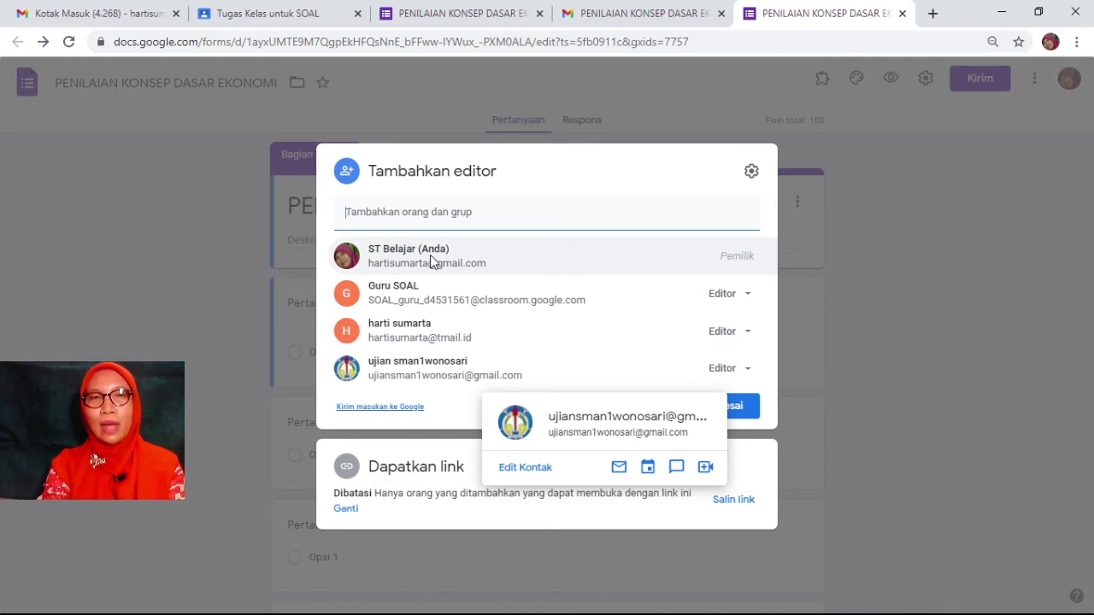
mouse_move(435, 261)
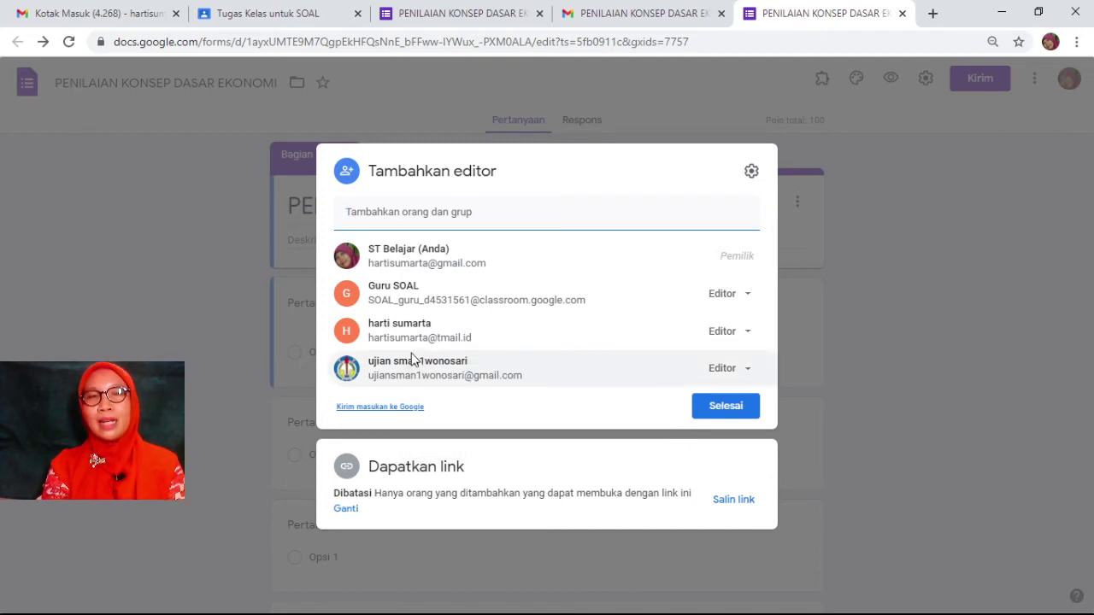
mouse_move(414, 356)
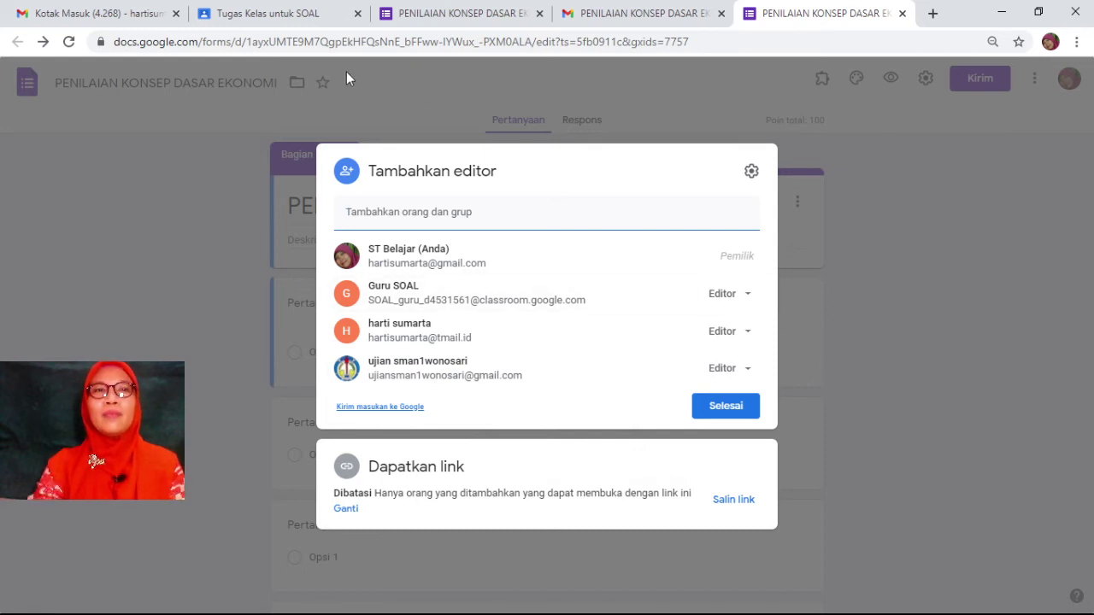
- Return to the original form and transfer its ownership to the school exam account in the collaborator settings
click(316, 22)
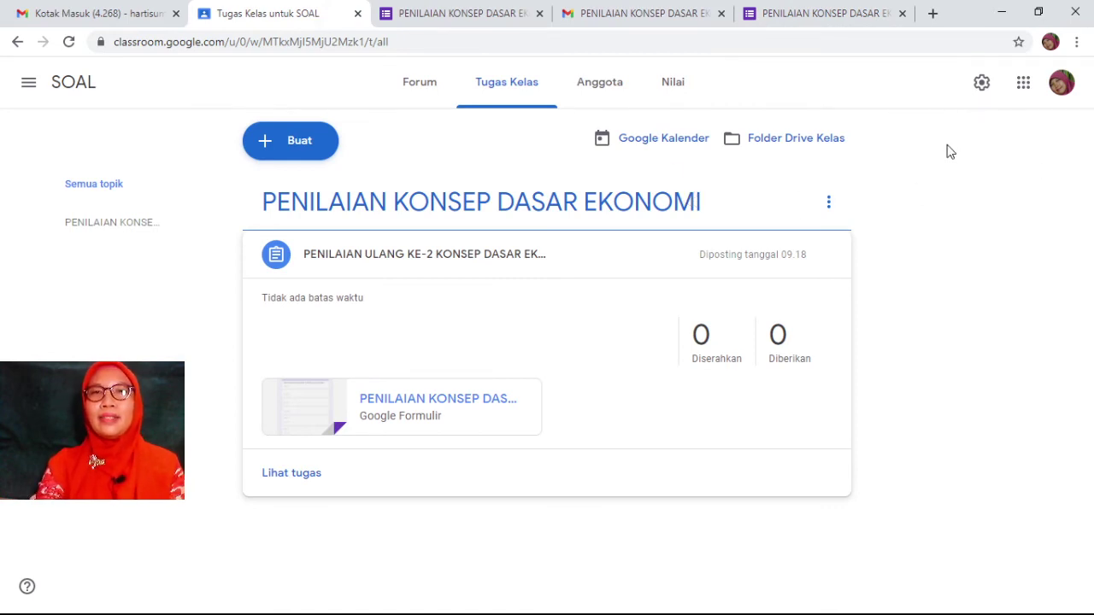
click(474, 15)
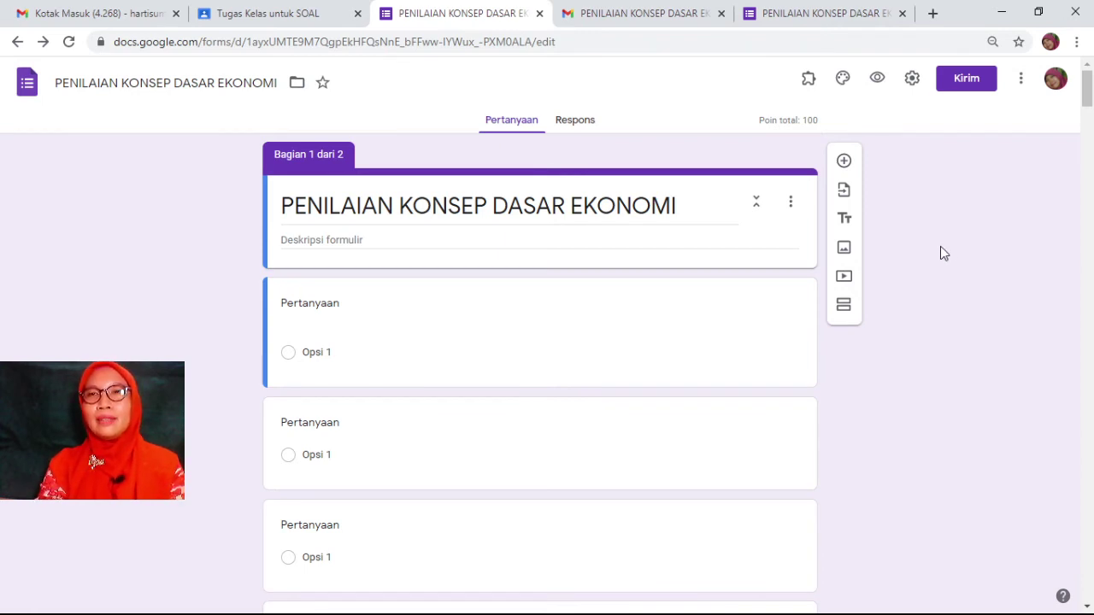
click(1020, 82)
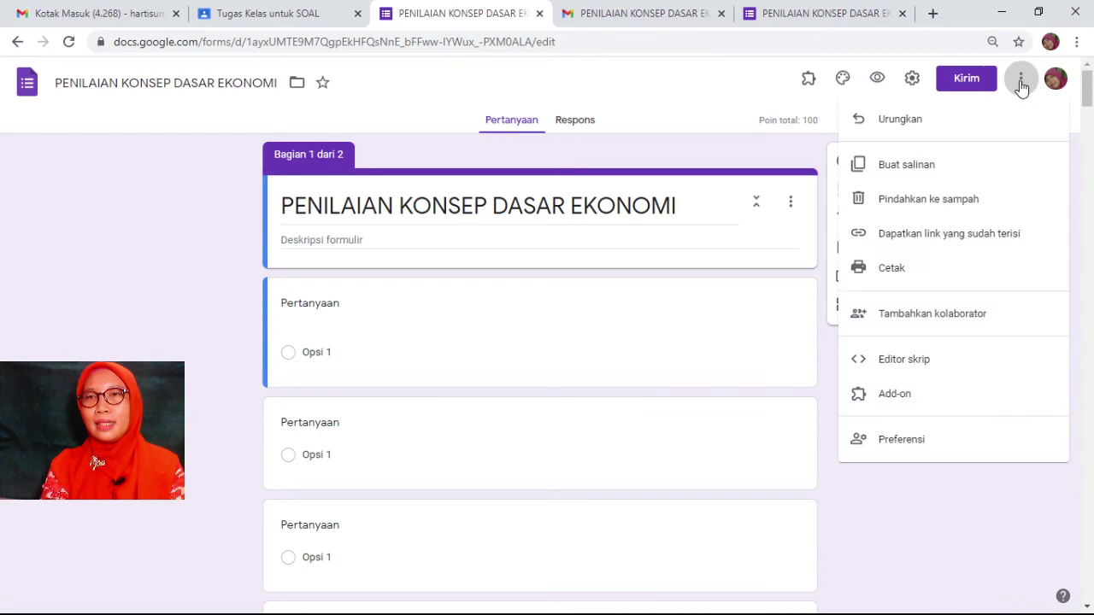
click(901, 323)
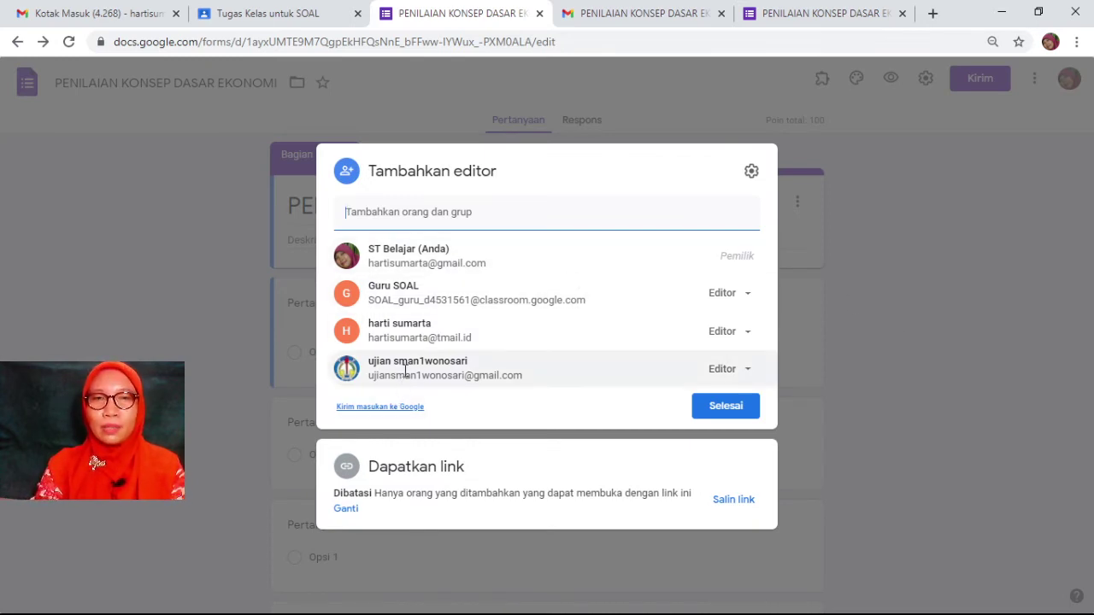
click(747, 370)
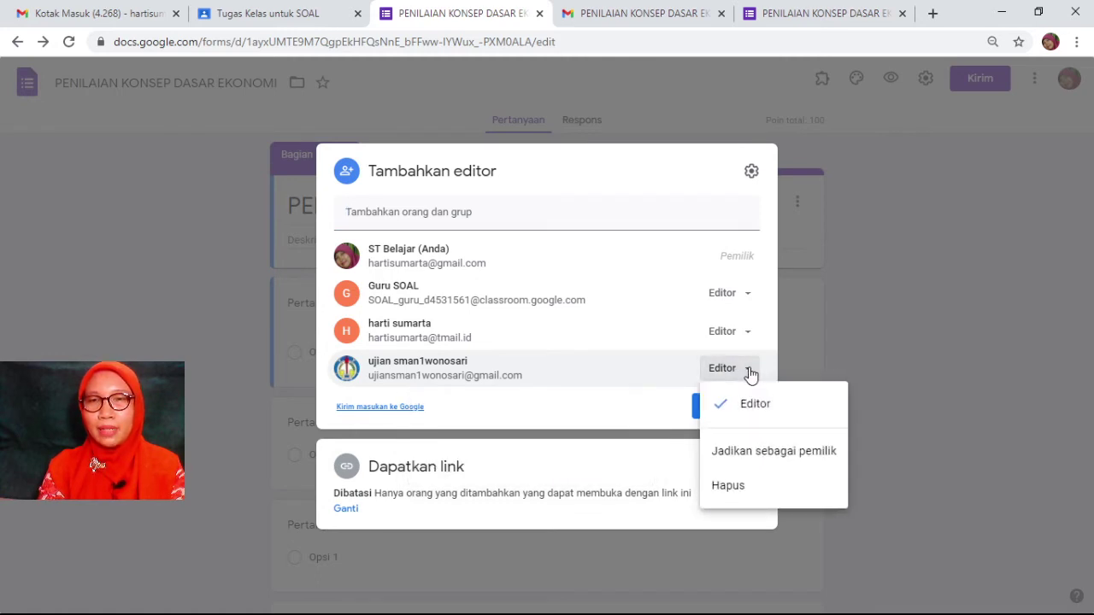
click(751, 464)
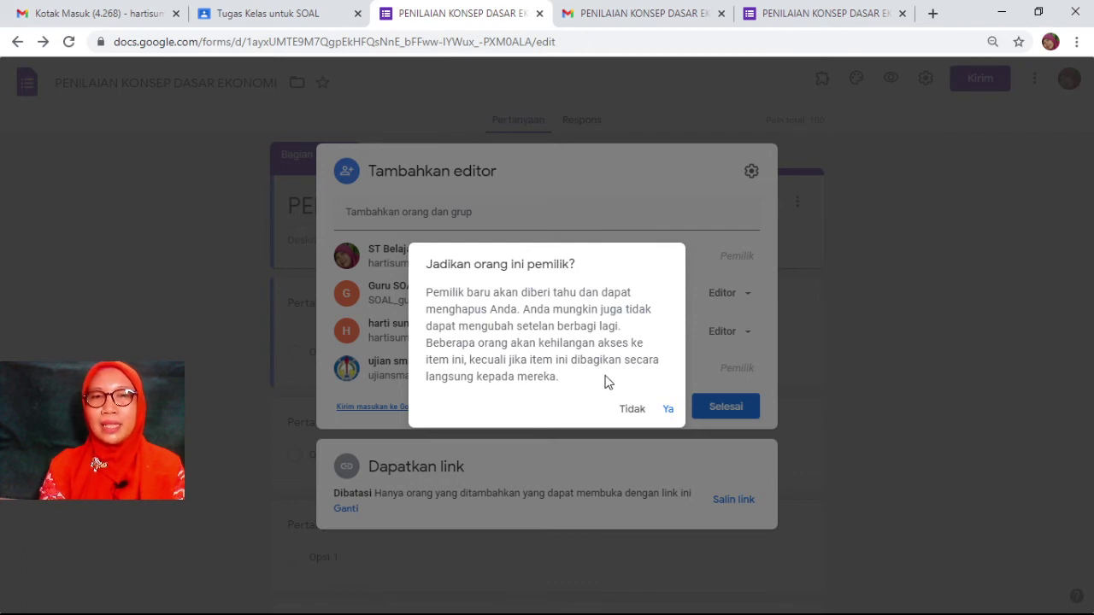
click(672, 412)
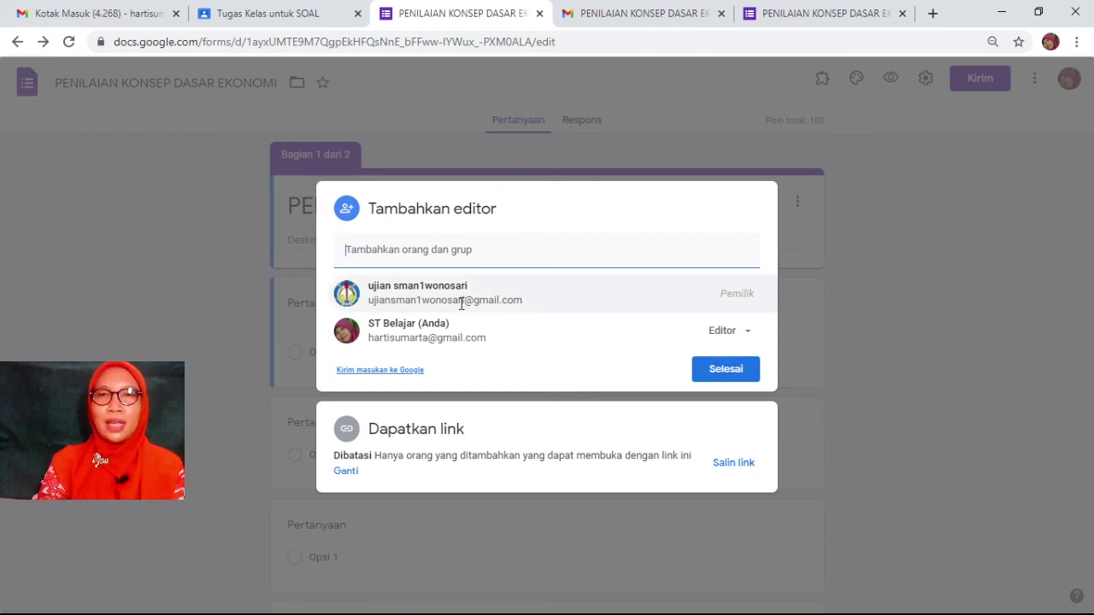
mouse_move(464, 300)
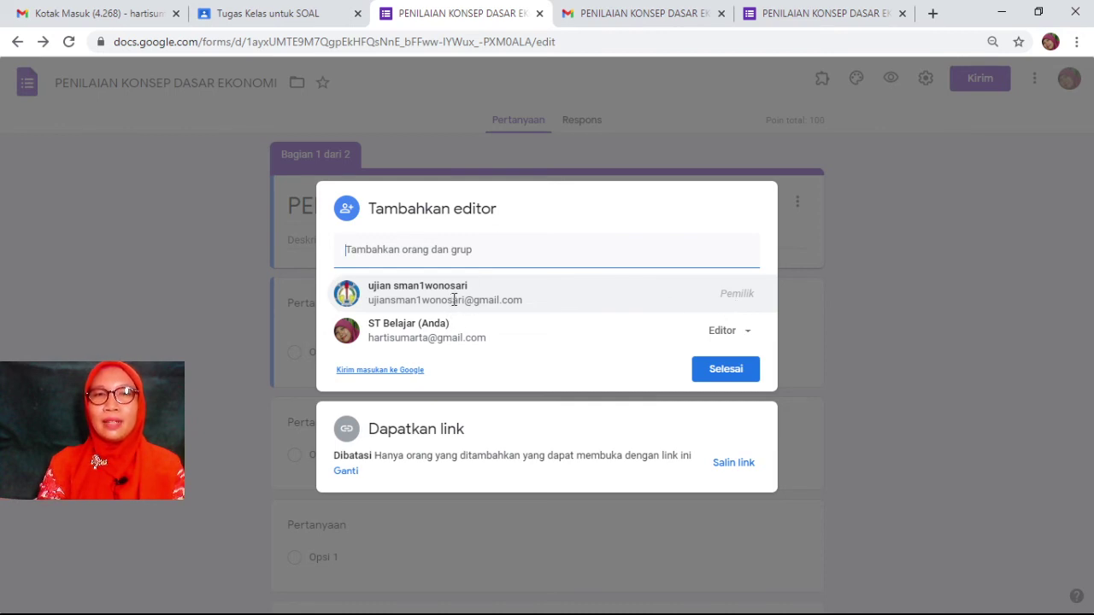
- Switch back to the exam account's Gmail inbox and open the form from the "Transfer kepemilikan" email
click(771, 17)
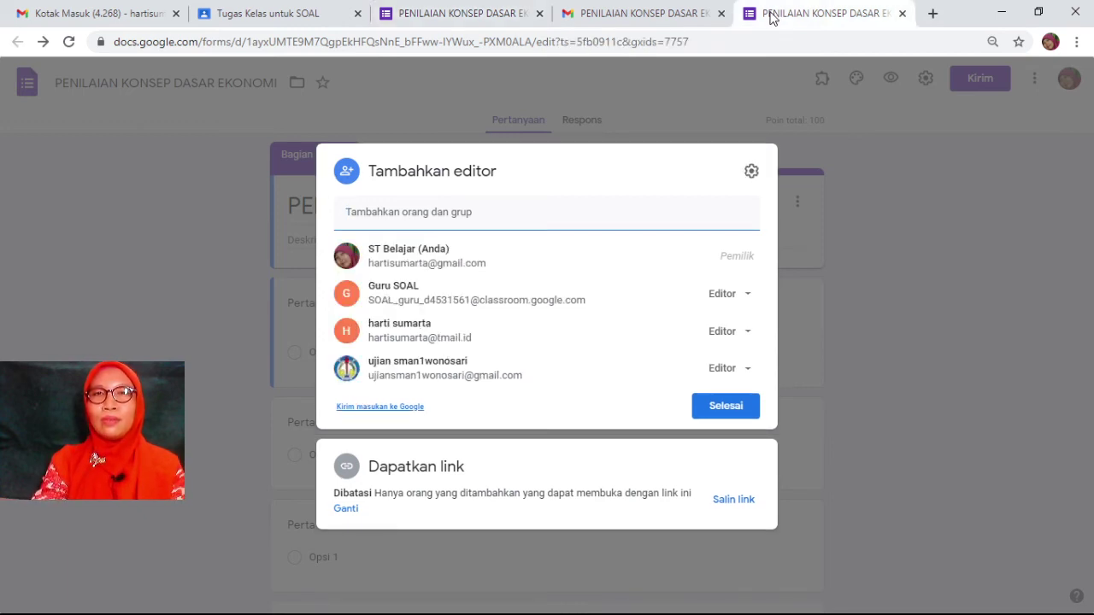
click(670, 16)
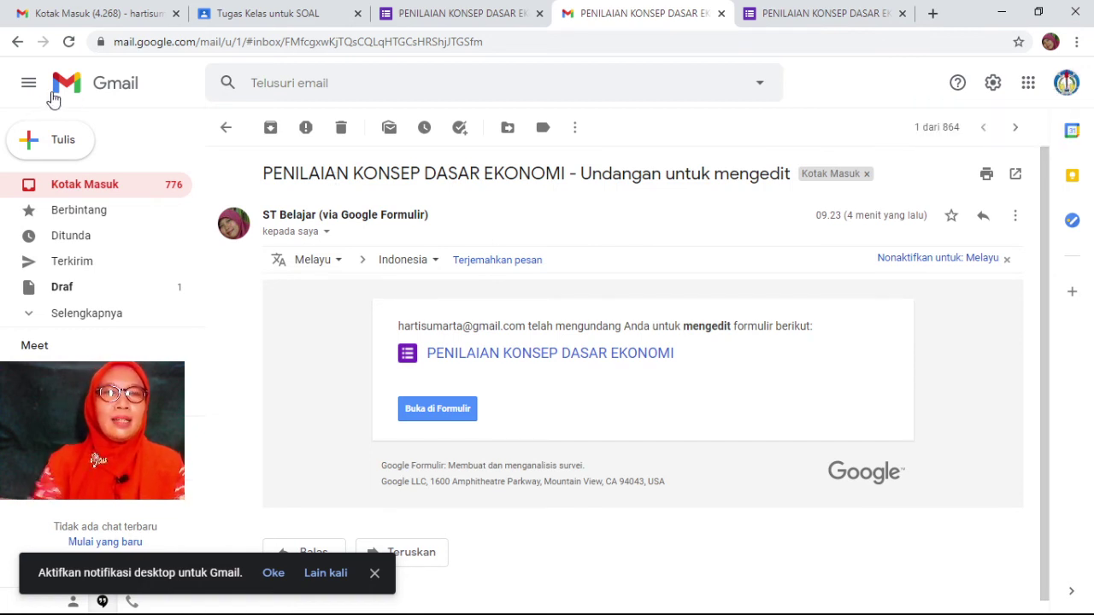
click(17, 43)
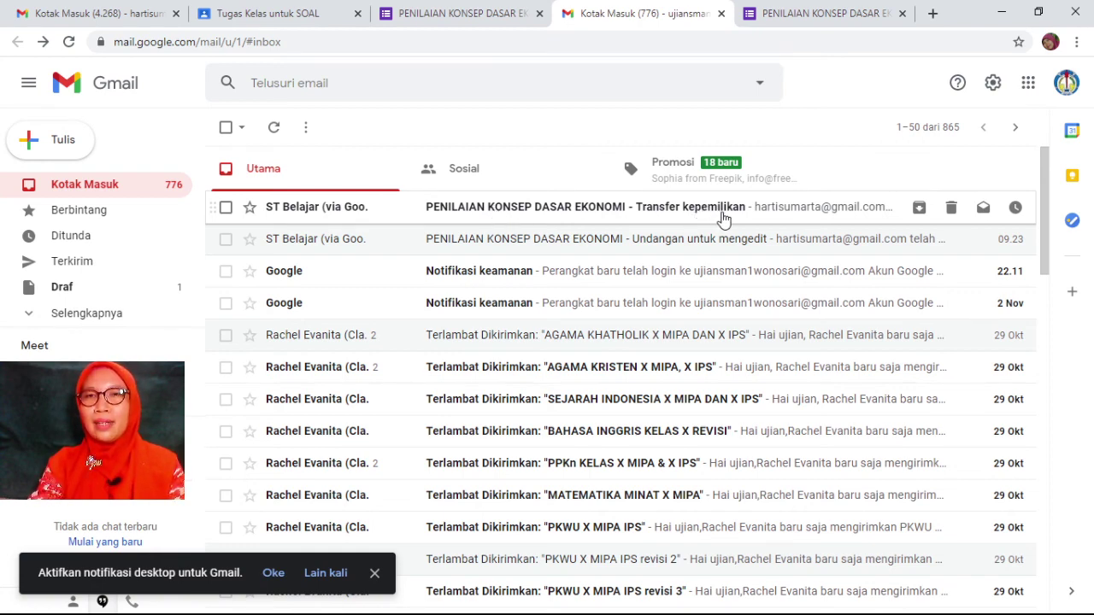
click(849, 212)
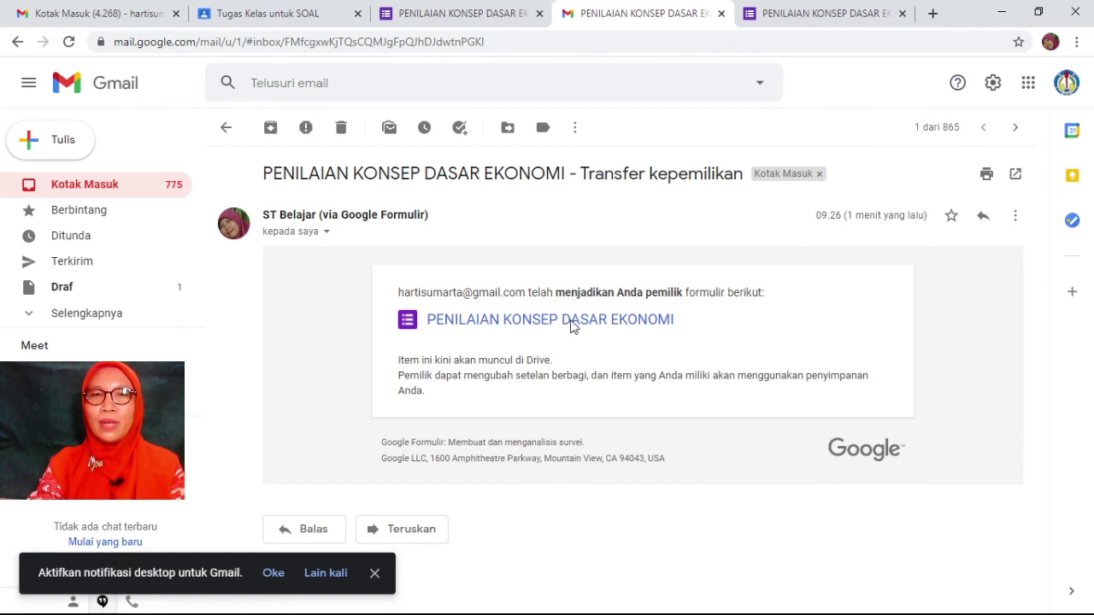
click(572, 325)
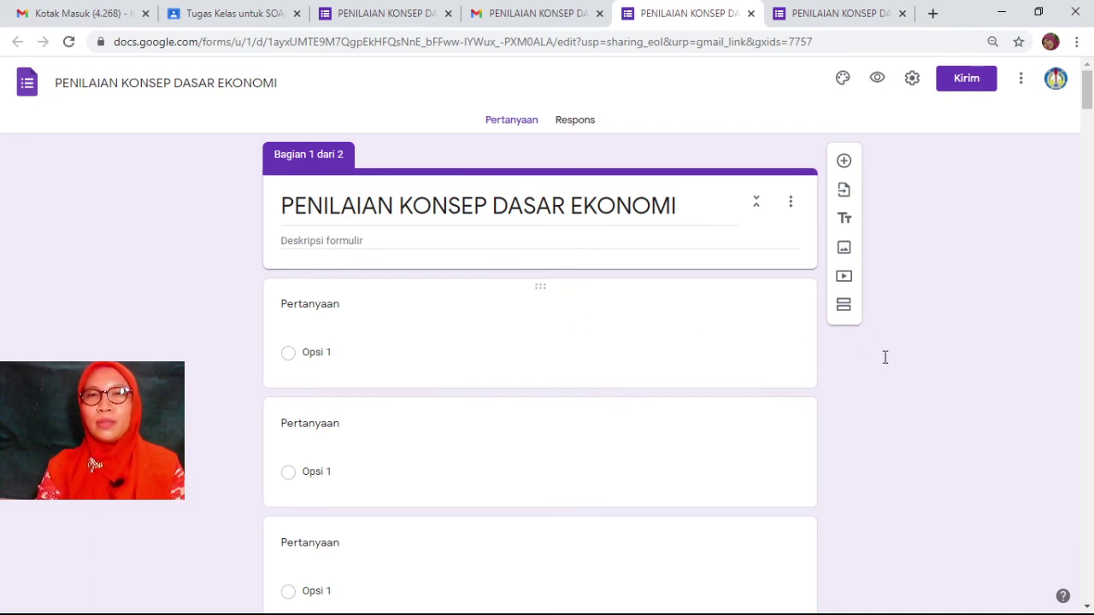
- Open the transferred form's collaborator settings, remove the former owner's account from the editors and save the change
click(1023, 89)
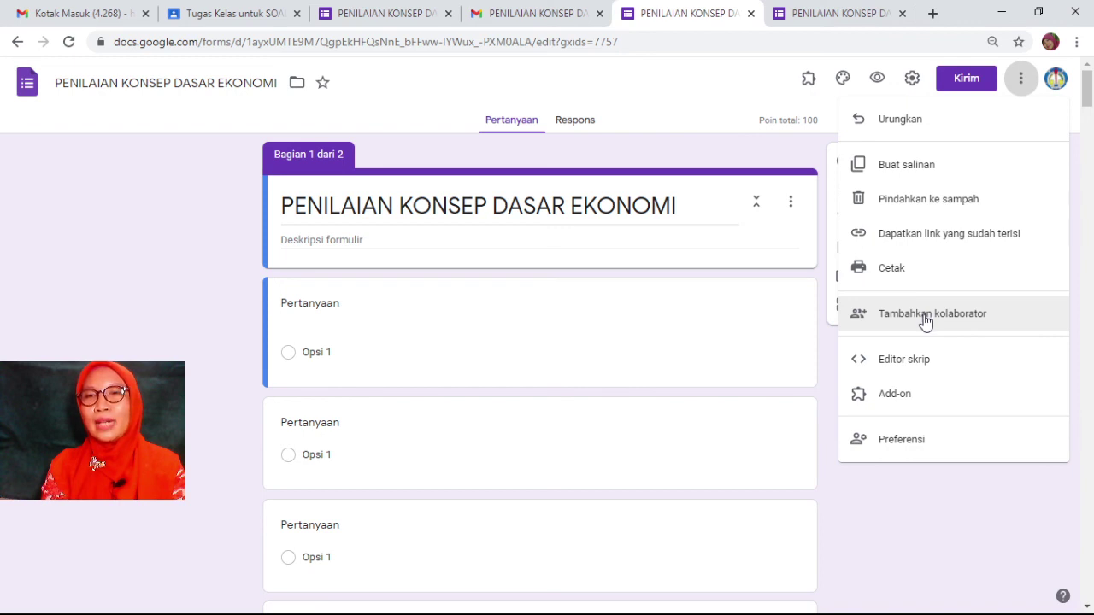
click(924, 317)
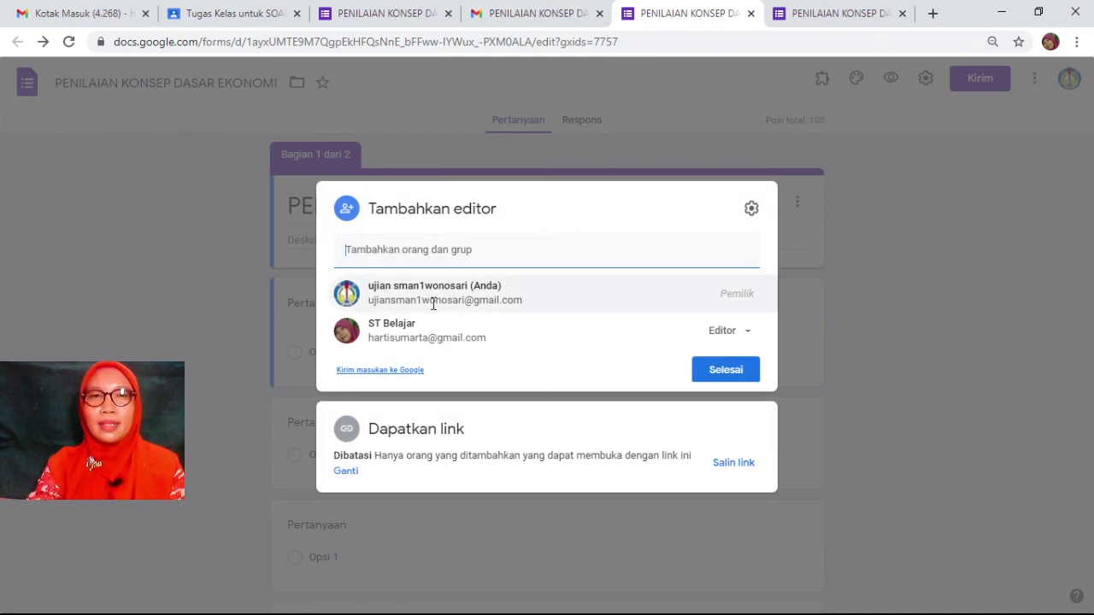
mouse_move(441, 295)
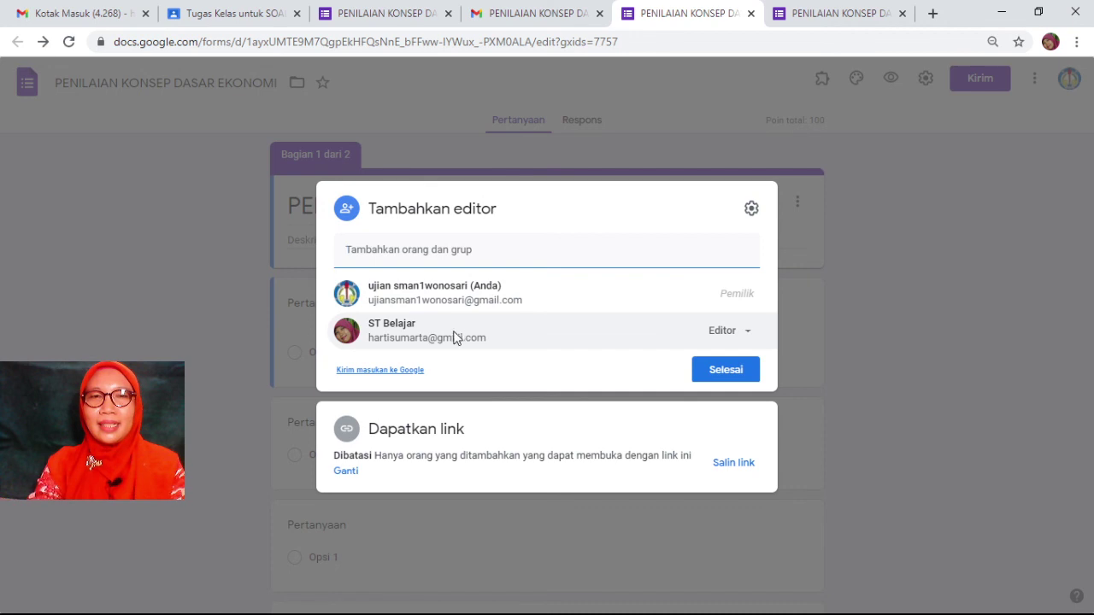
mouse_move(477, 341)
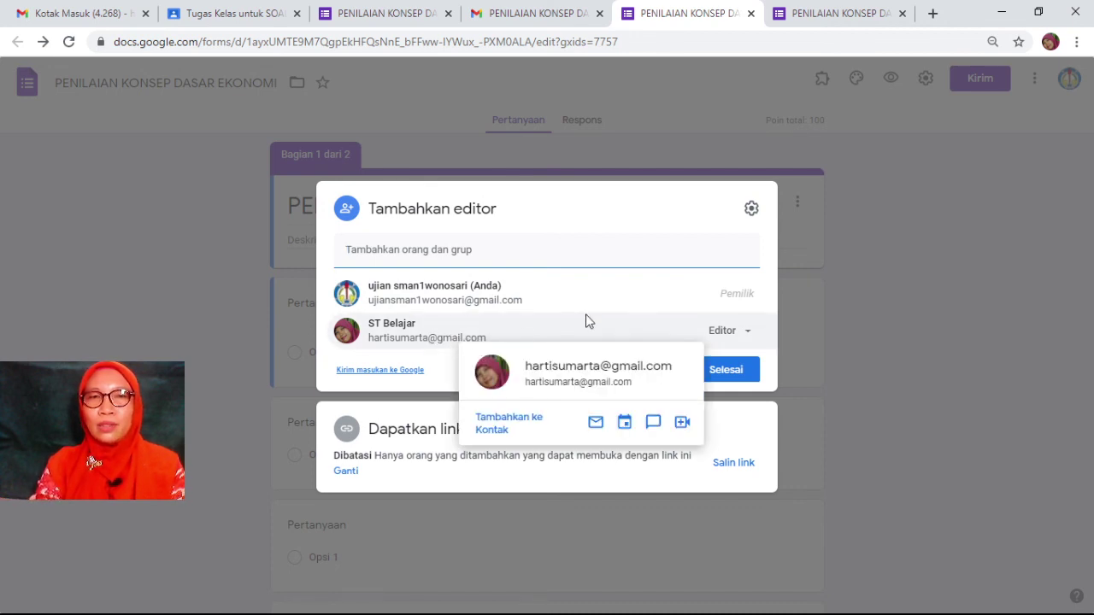
click(750, 335)
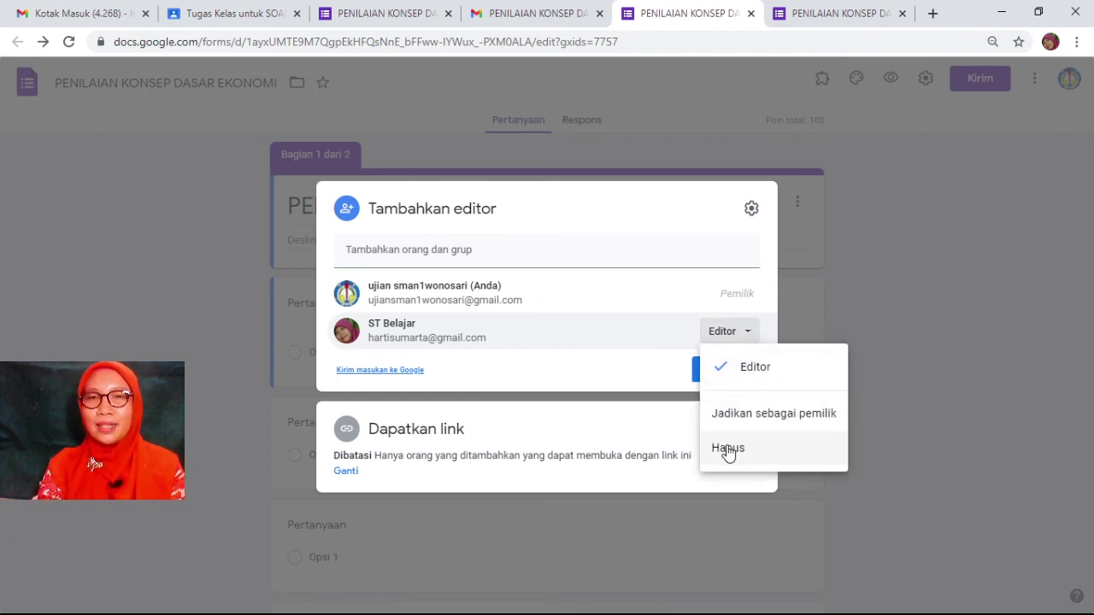
click(728, 450)
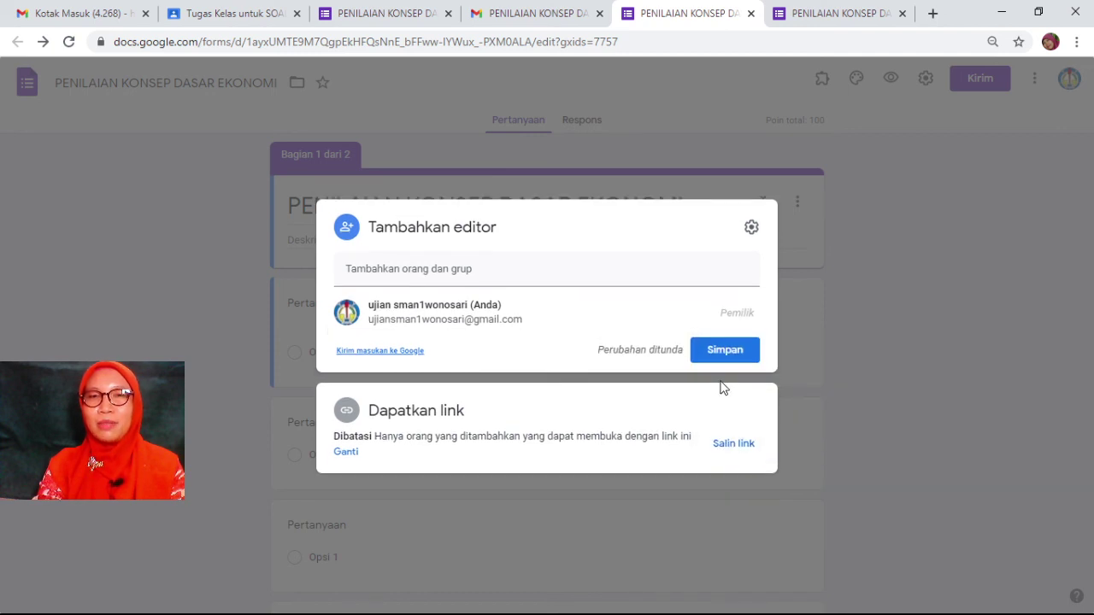
click(729, 358)
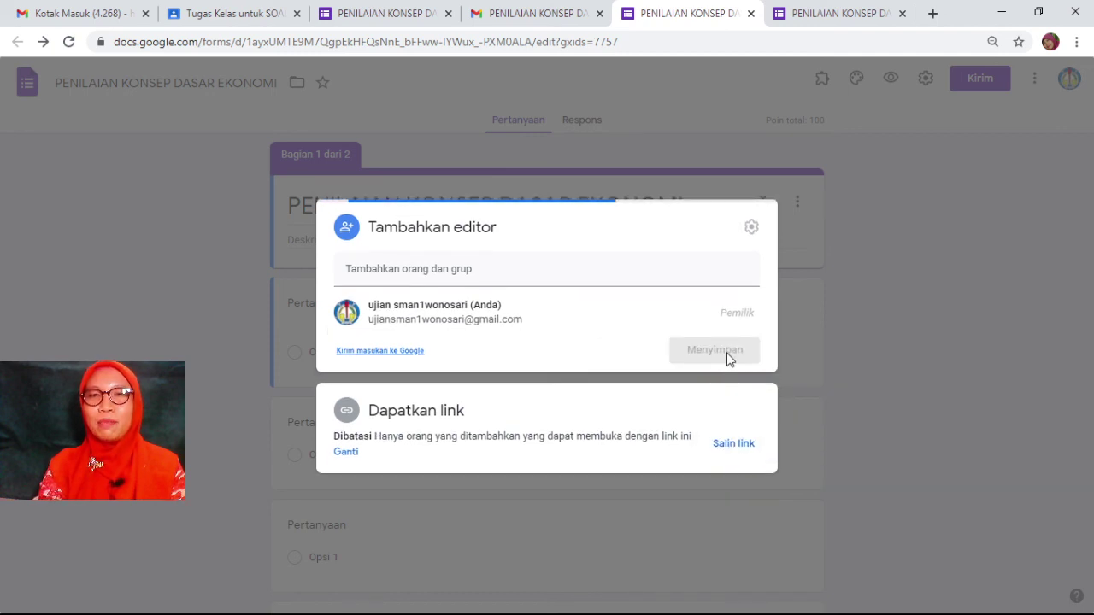